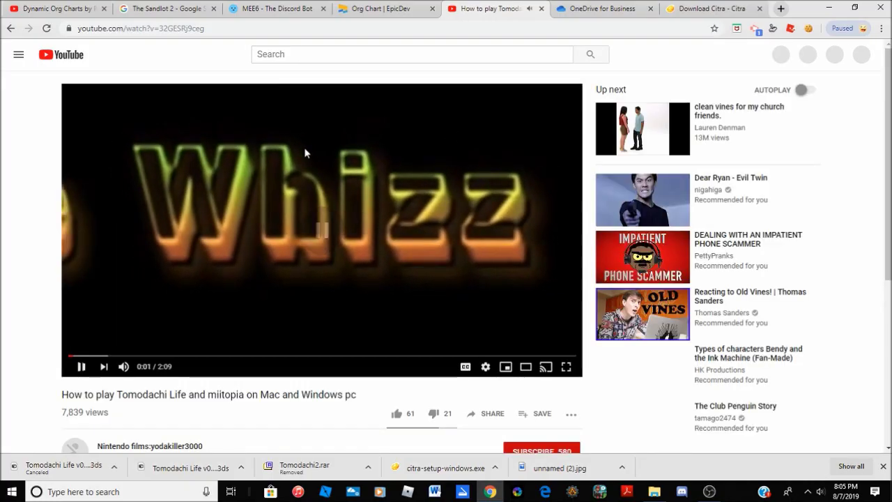
Pause the Tomodachi Life tutorial video playing on YouTube
{"action": "left_click", "coordinate": [709, 491]}
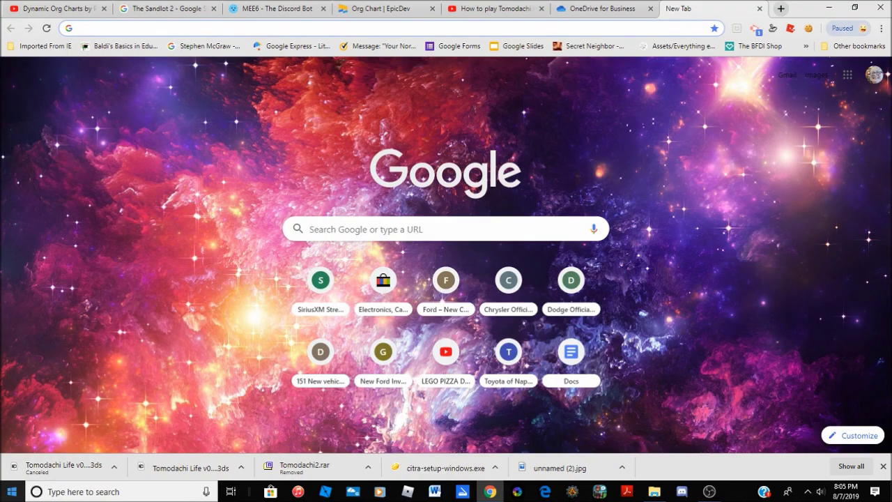
Search Google for 'Citra' and skim the results
{"action": "type", "text": "Citra"}
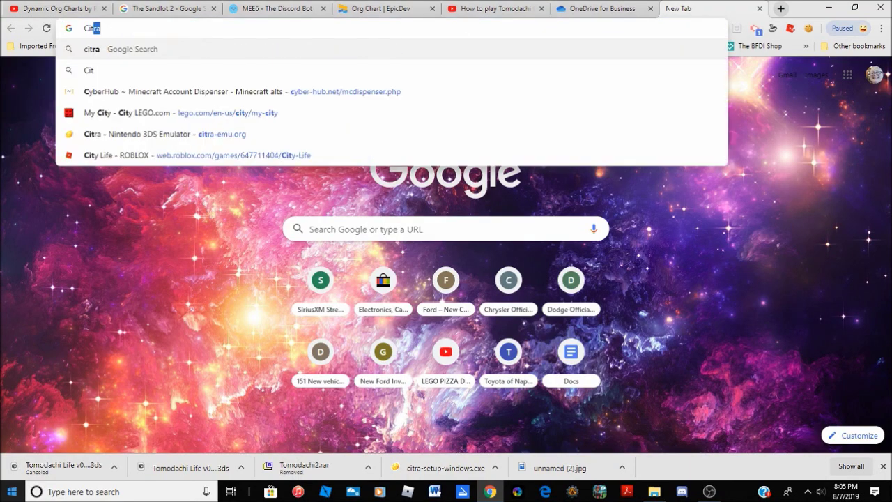
{"action": "key", "text": "Return"}
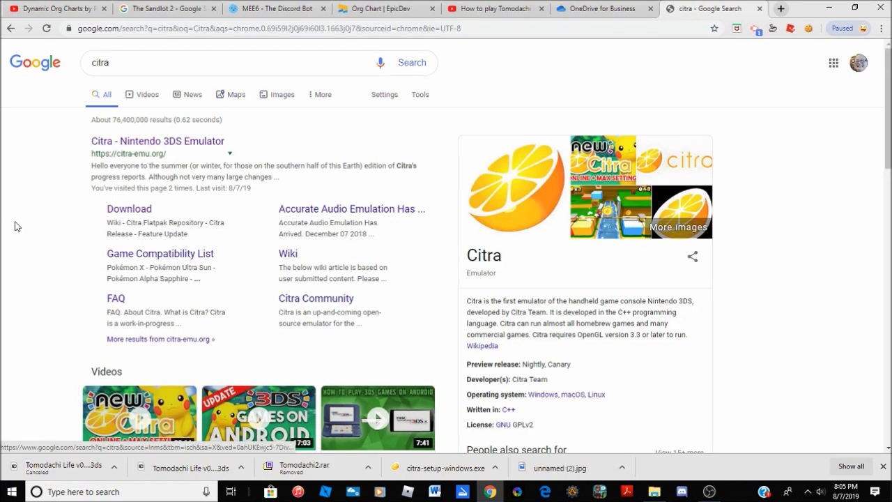
{"action": "scroll", "coordinate": [2, 299], "scroll_direction": "down", "scroll_amount": 5}
{"action": "scroll", "coordinate": [2, 301], "scroll_direction": "up", "scroll_amount": 3}
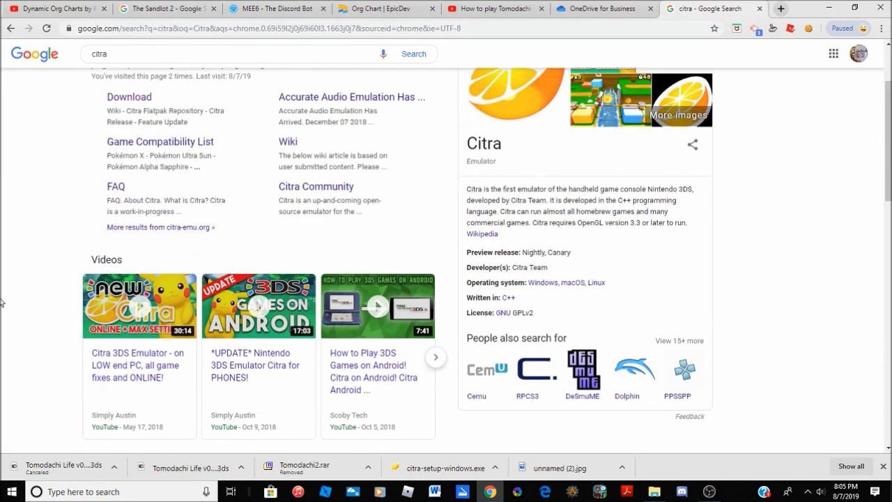
{"action": "scroll", "coordinate": [2, 301], "scroll_direction": "down", "scroll_amount": 2}
{"action": "scroll", "coordinate": [2, 301], "scroll_direction": "up", "scroll_amount": 2}
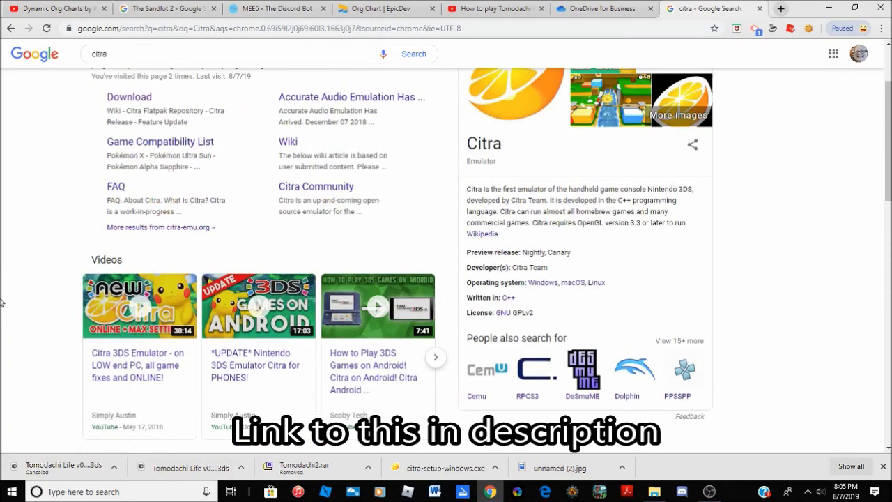
{"action": "scroll", "coordinate": [2, 300], "scroll_direction": "up", "scroll_amount": 1}
{"action": "scroll", "coordinate": [22, 231], "scroll_direction": "down", "scroll_amount": 2}
{"action": "scroll", "coordinate": [22, 231], "scroll_direction": "up", "scroll_amount": 2}
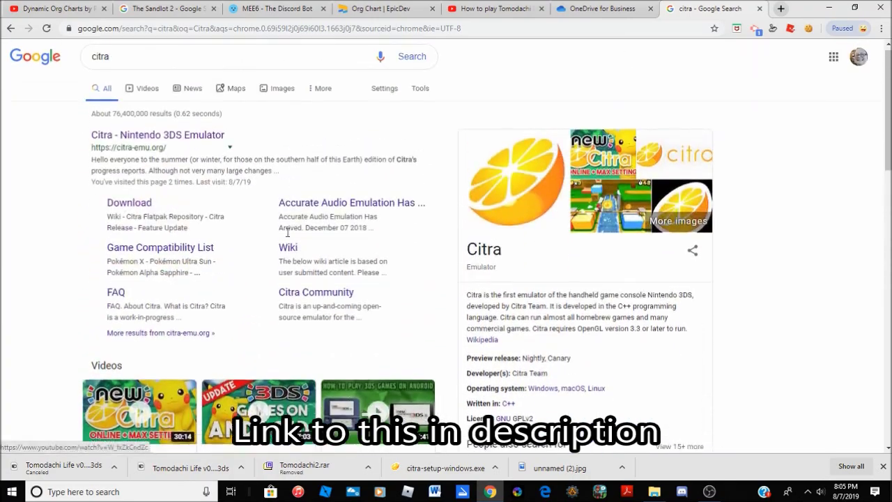
{"action": "scroll", "coordinate": [3, 298], "scroll_direction": "down", "scroll_amount": 2}
{"action": "scroll", "coordinate": [2, 298], "scroll_direction": "down", "scroll_amount": 3}
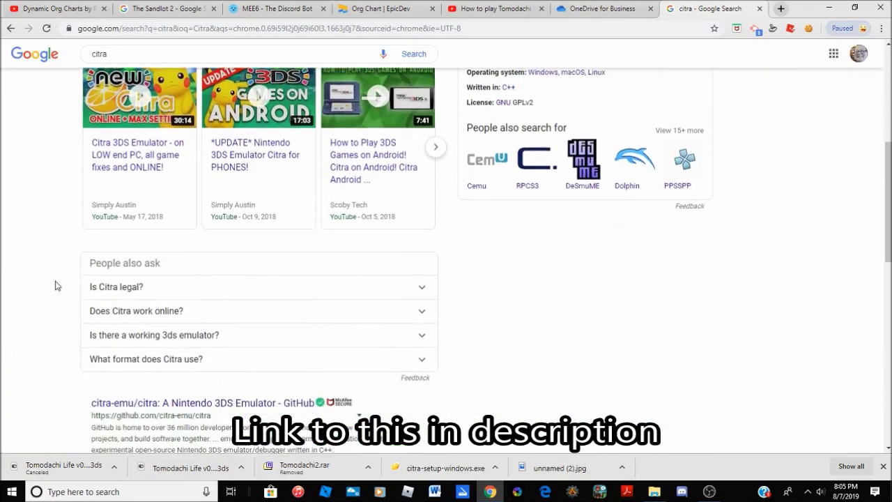
{"action": "scroll", "coordinate": [24, 198], "scroll_direction": "up", "scroll_amount": 1}
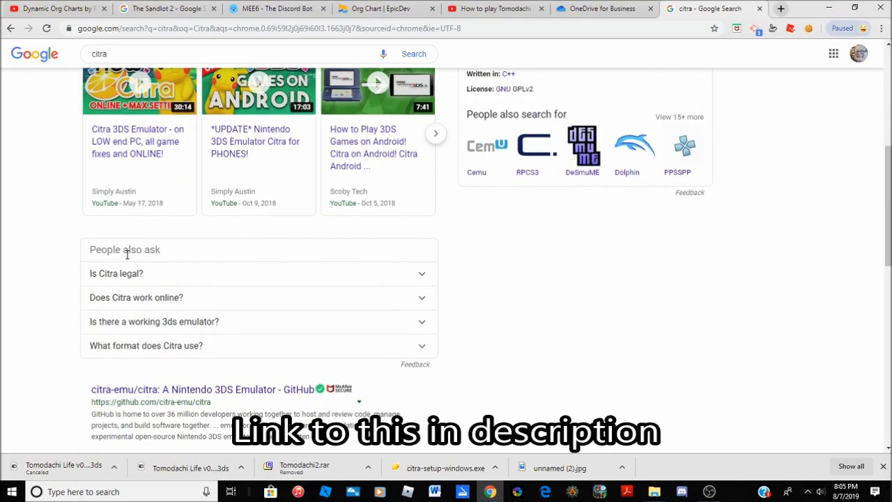
Read the 'Is Citra legal?' answer, then minimize the browser to the desktop
{"action": "left_click", "coordinate": [140, 274]}
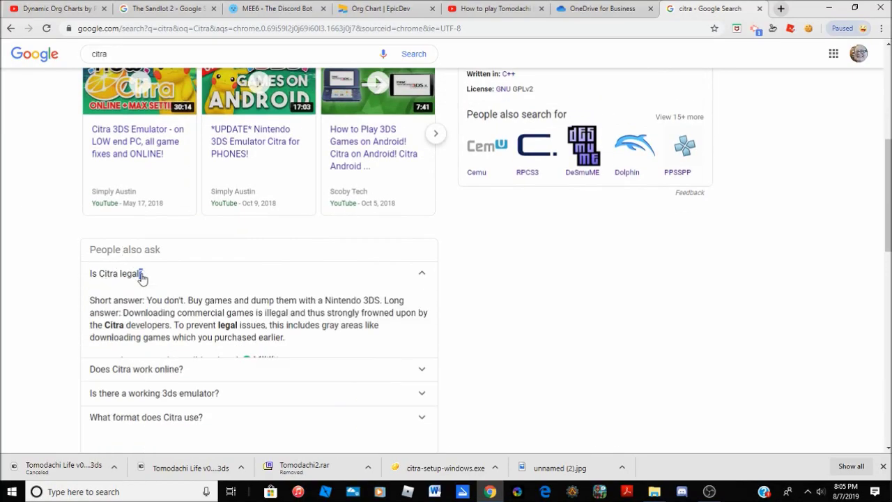
{"action": "left_click", "coordinate": [401, 277]}
{"action": "scroll", "coordinate": [544, 237], "scroll_direction": "up", "scroll_amount": 2}
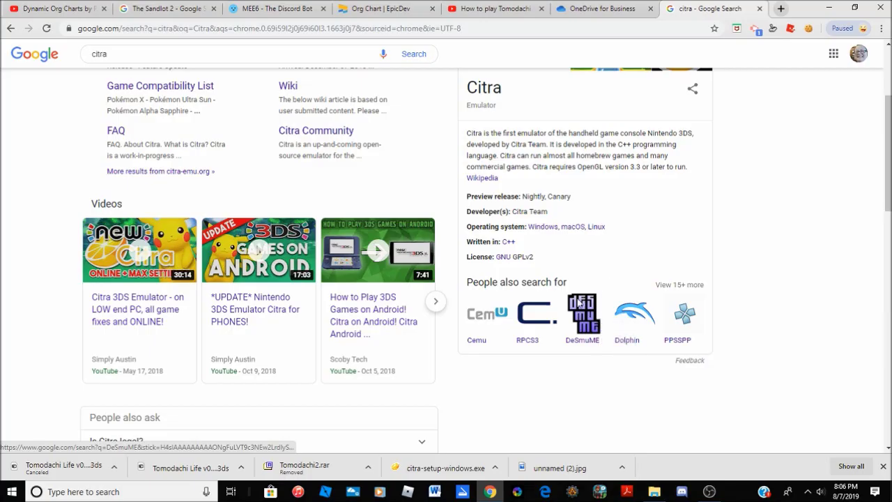
{"action": "scroll", "coordinate": [384, 265], "scroll_direction": "up", "scroll_amount": 3}
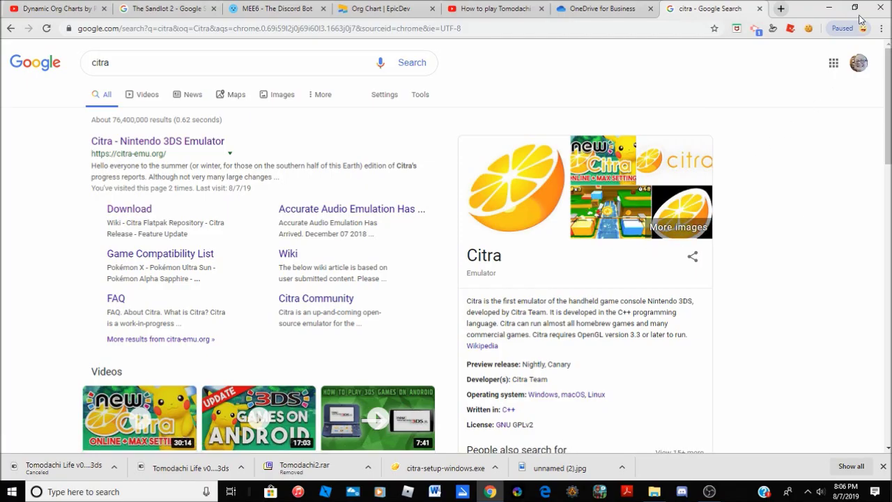
{"action": "left_click", "coordinate": [829, 8]}
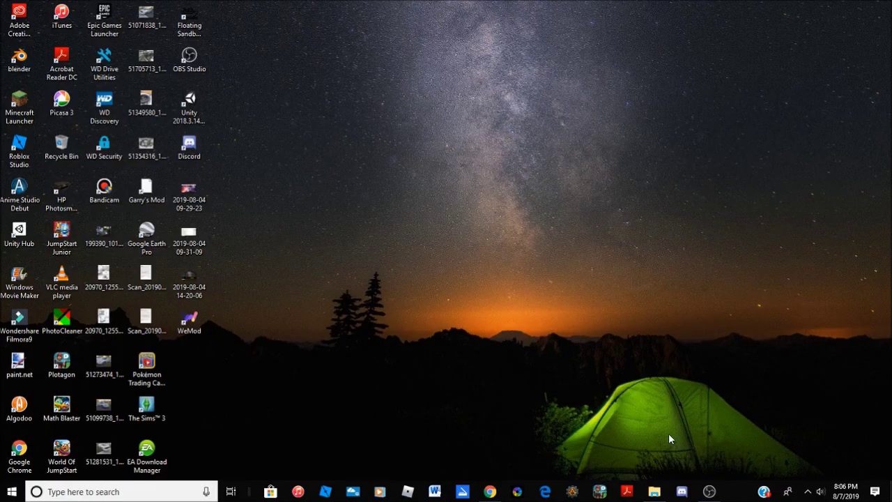
Restore the browser and scroll through the Tomodachi Life tutorial video page
{"action": "left_click", "coordinate": [490, 491]}
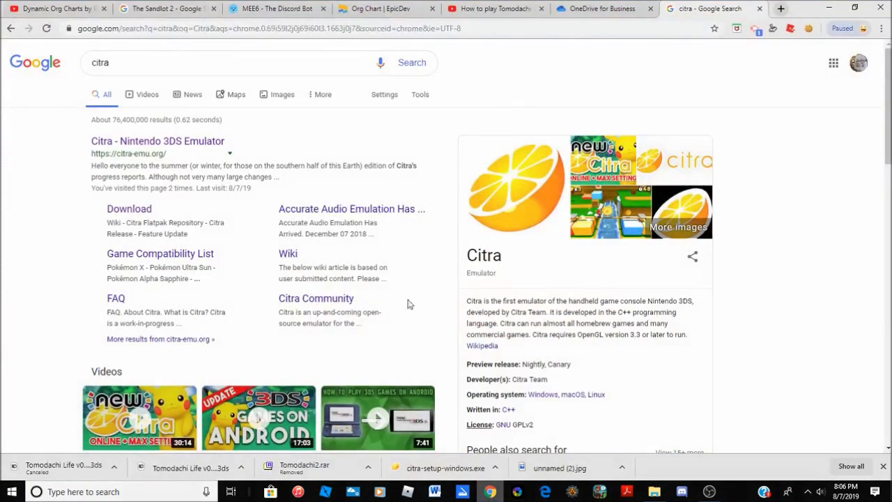
{"action": "left_click", "coordinate": [492, 8]}
{"action": "scroll", "coordinate": [247, 271], "scroll_direction": "down", "scroll_amount": 2}
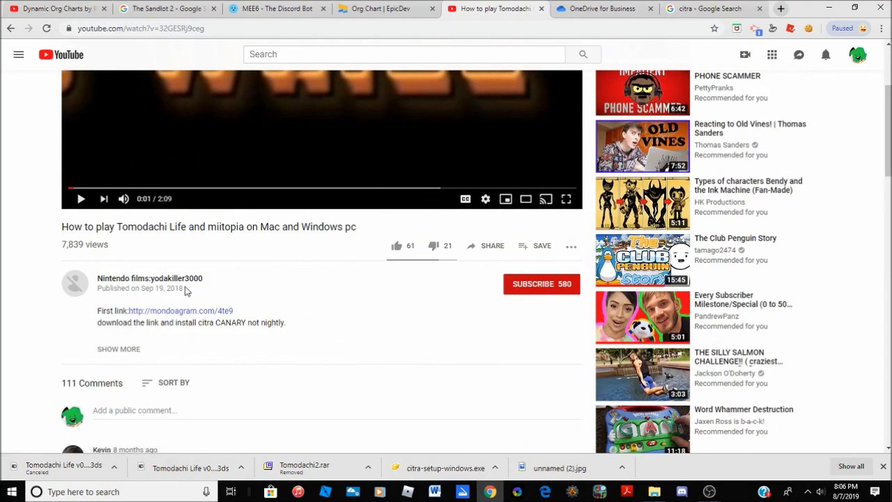
{"action": "scroll", "coordinate": [170, 319], "scroll_direction": "down", "scroll_amount": 3}
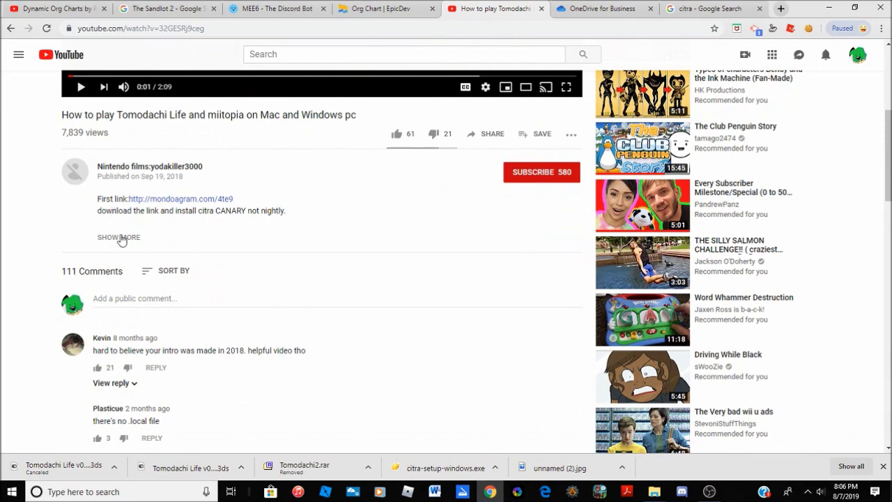
{"action": "scroll", "coordinate": [125, 241], "scroll_direction": "up", "scroll_amount": 4}
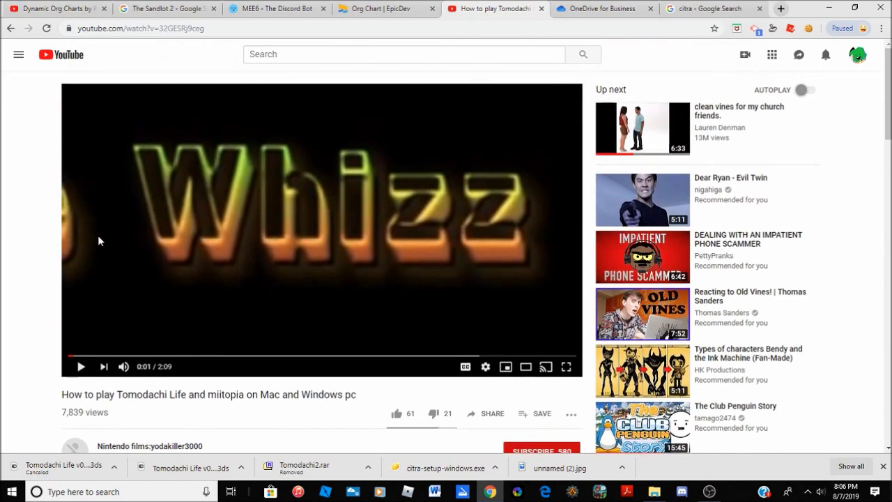
{"action": "scroll", "coordinate": [265, 328], "scroll_direction": "down", "scroll_amount": 6}
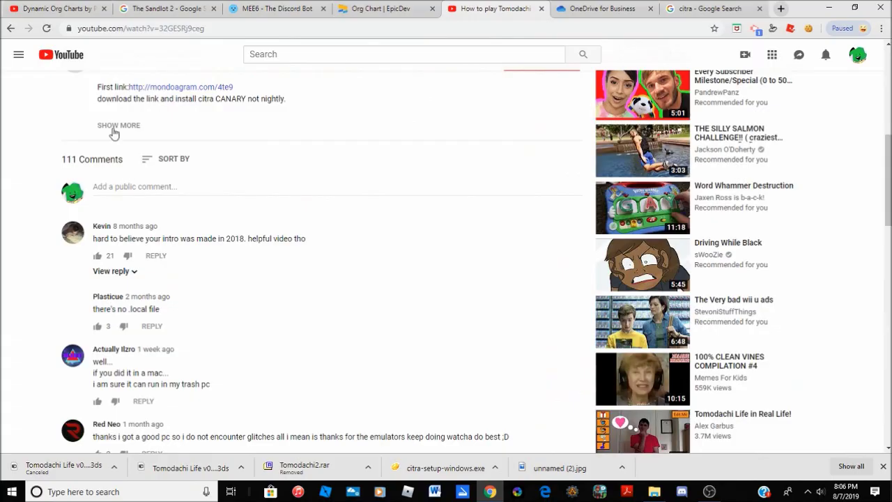
Expand and read the tutorial's full description, then return to the Citra search results
{"action": "left_click", "coordinate": [114, 130]}
{"action": "scroll", "coordinate": [371, 230], "scroll_direction": "down", "scroll_amount": 3}
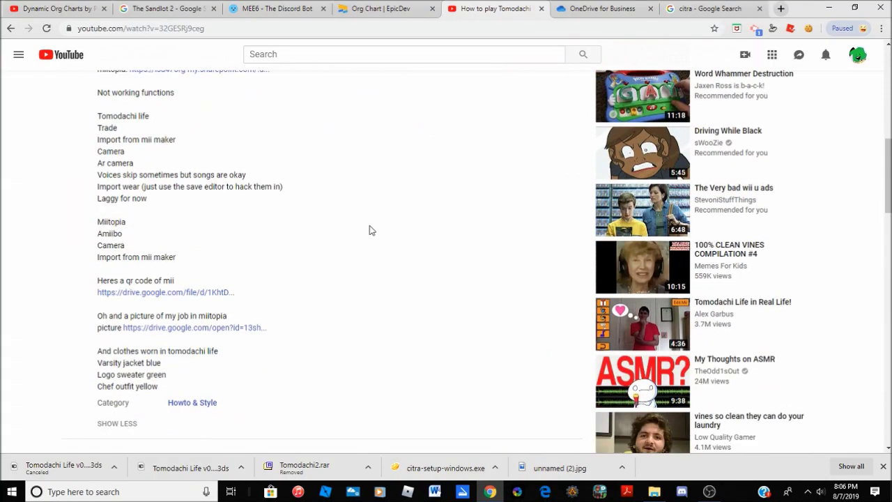
{"action": "scroll", "coordinate": [371, 230], "scroll_direction": "up", "scroll_amount": 1}
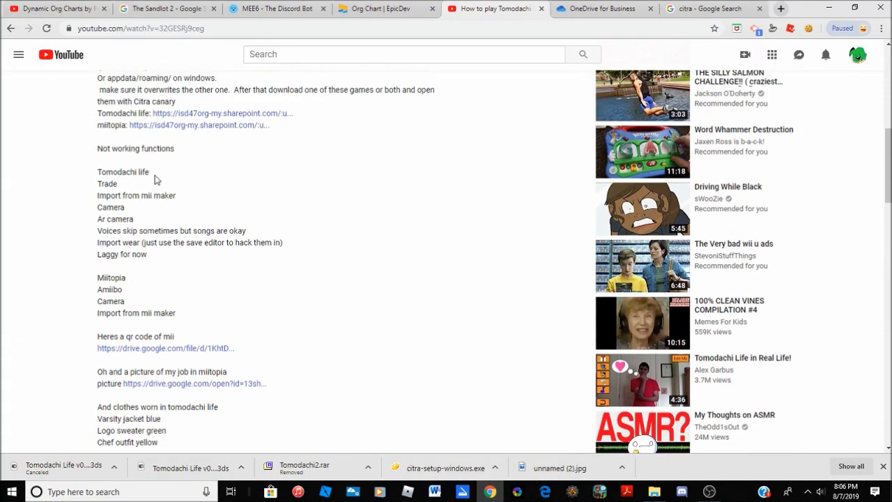
{"action": "scroll", "coordinate": [157, 180], "scroll_direction": "up", "scroll_amount": 2}
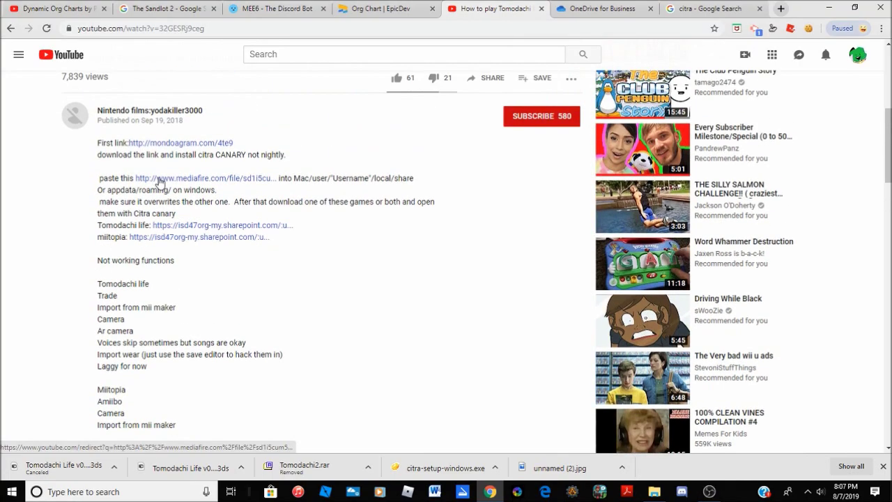
{"action": "scroll", "coordinate": [159, 181], "scroll_direction": "up", "scroll_amount": 2}
{"action": "scroll", "coordinate": [237, 209], "scroll_direction": "down", "scroll_amount": 1}
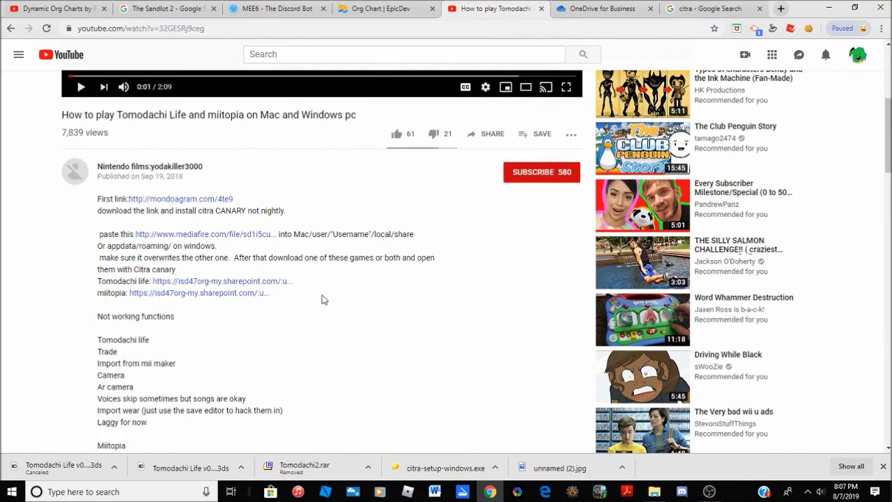
{"action": "scroll", "coordinate": [332, 370], "scroll_direction": "up", "scroll_amount": 3}
{"action": "left_click", "coordinate": [680, 8]}
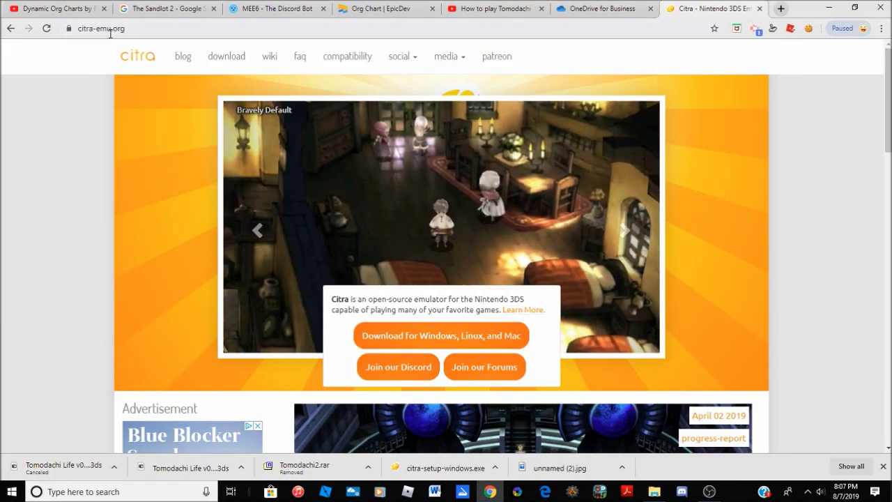
Scroll the citra-emu.org homepage and follow its Join our Discord link
{"action": "scroll", "coordinate": [300, 272], "scroll_direction": "down", "scroll_amount": 4}
{"action": "scroll", "coordinate": [285, 290], "scroll_direction": "up", "scroll_amount": 4}
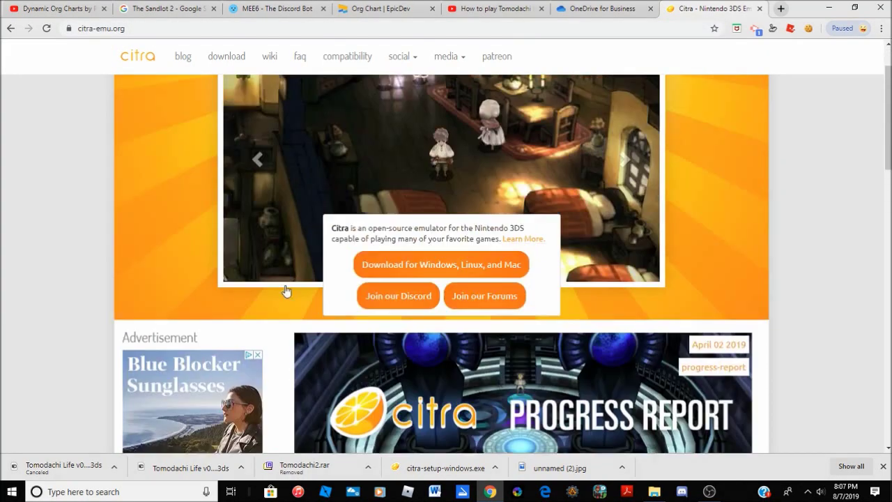
{"action": "scroll", "coordinate": [300, 296], "scroll_direction": "down", "scroll_amount": 2}
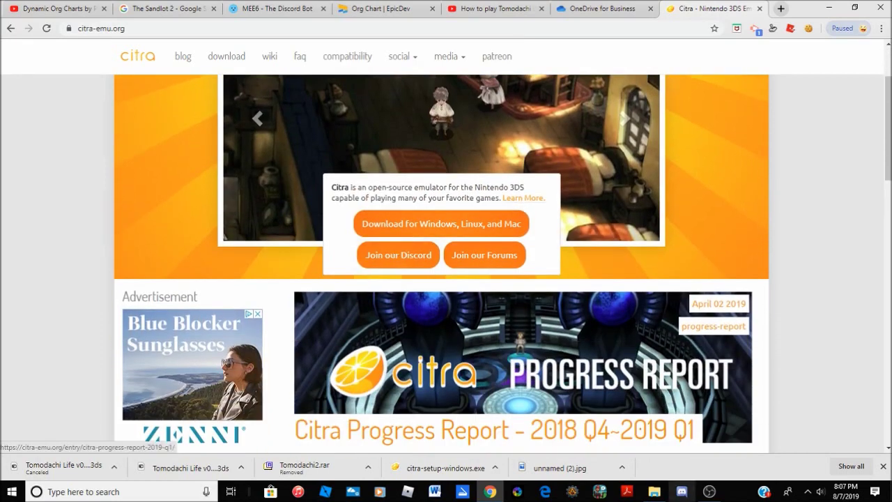
{"action": "left_click", "coordinate": [680, 492]}
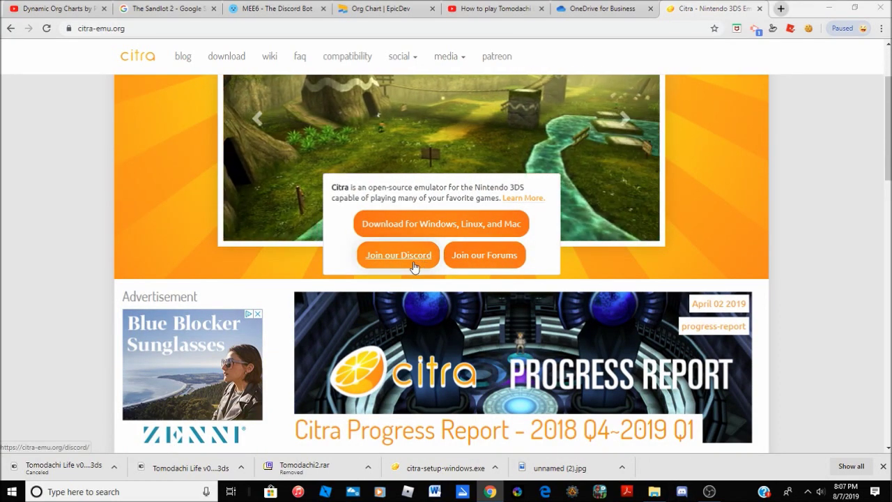
Open the Citra server's citra-general channel in Discord
{"action": "scroll", "coordinate": [17, 84], "scroll_direction": "down", "scroll_amount": 5}
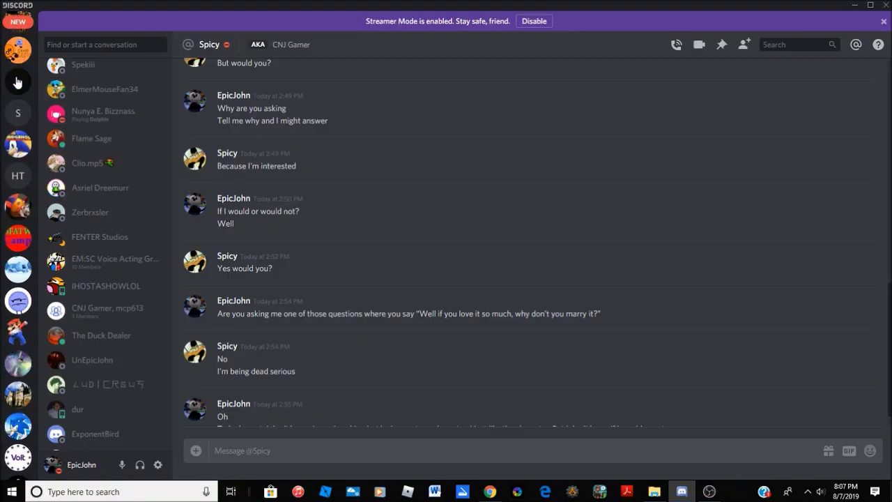
{"action": "scroll", "coordinate": [18, 82], "scroll_direction": "up", "scroll_amount": 5}
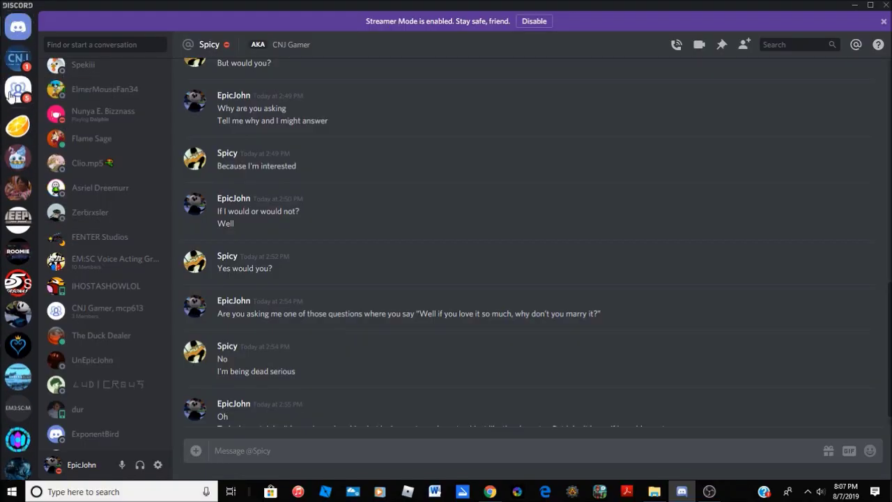
{"action": "scroll", "coordinate": [11, 103], "scroll_direction": "down", "scroll_amount": 2}
{"action": "scroll", "coordinate": [10, 111], "scroll_direction": "up", "scroll_amount": 2}
{"action": "scroll", "coordinate": [6, 139], "scroll_direction": "down", "scroll_amount": 2}
{"action": "scroll", "coordinate": [2, 170], "scroll_direction": "up", "scroll_amount": 2}
{"action": "scroll", "coordinate": [3, 171], "scroll_direction": "down", "scroll_amount": 2}
{"action": "scroll", "coordinate": [14, 132], "scroll_direction": "up", "scroll_amount": 2}
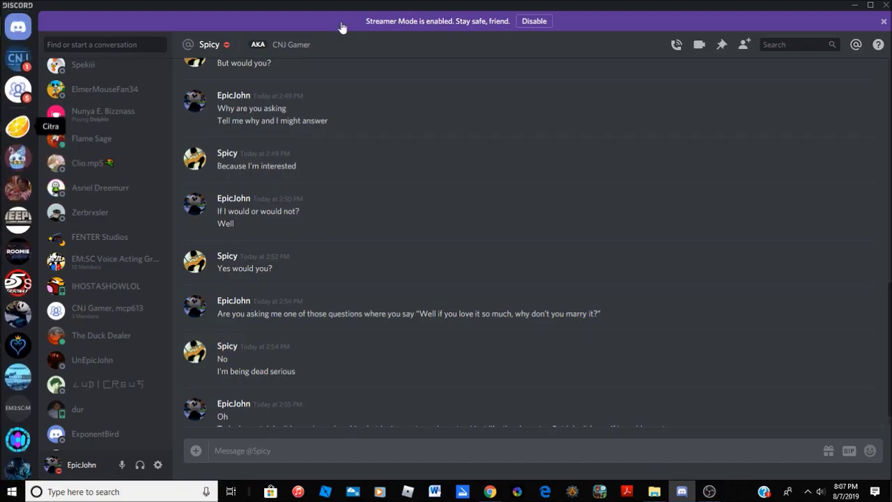
{"action": "left_click", "coordinate": [18, 126]}
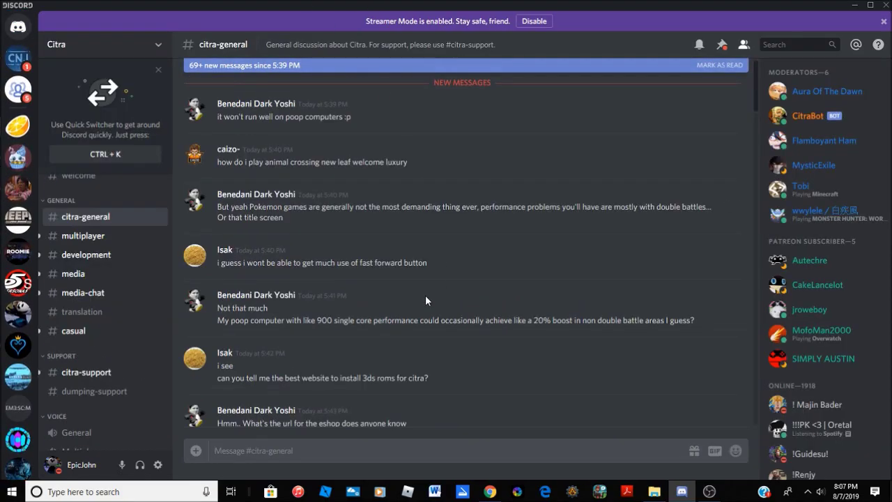
Minimize Discord and scroll down the citra-emu.org homepage
{"action": "left_click", "coordinate": [857, 5]}
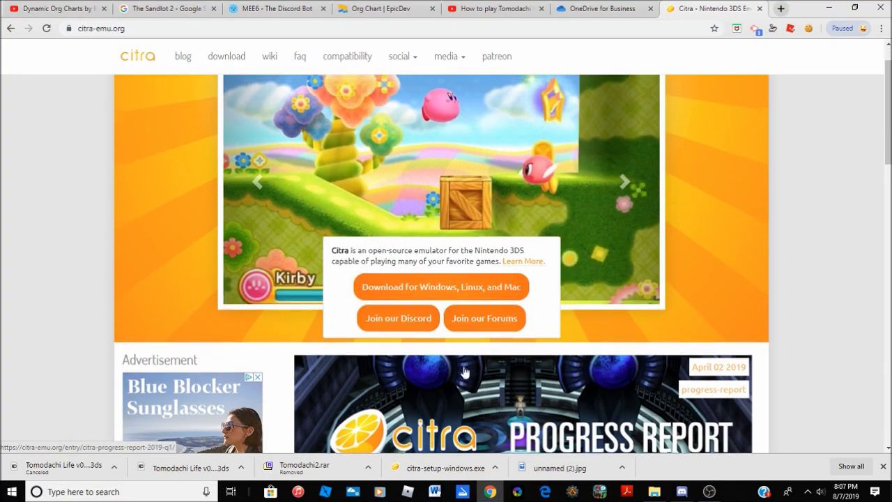
{"action": "scroll", "coordinate": [465, 371], "scroll_direction": "down", "scroll_amount": 3}
{"action": "scroll", "coordinate": [466, 371], "scroll_direction": "down", "scroll_amount": 2}
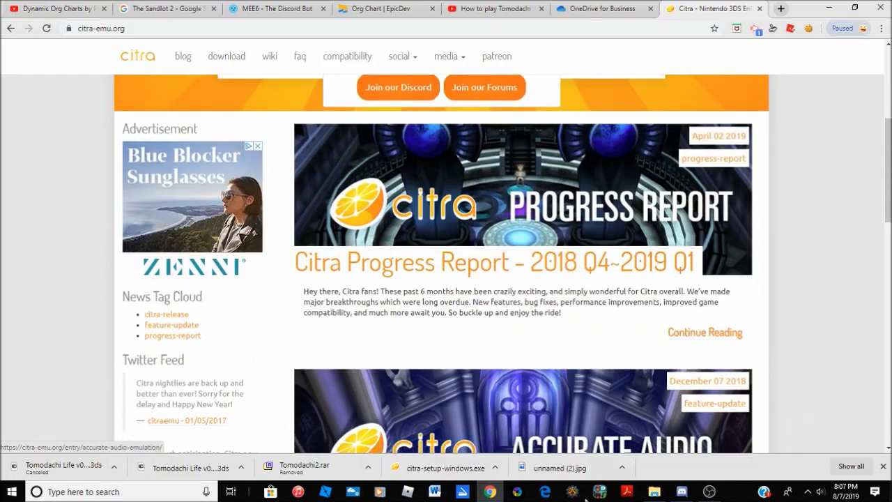
{"action": "left_click", "coordinate": [444, 460]}
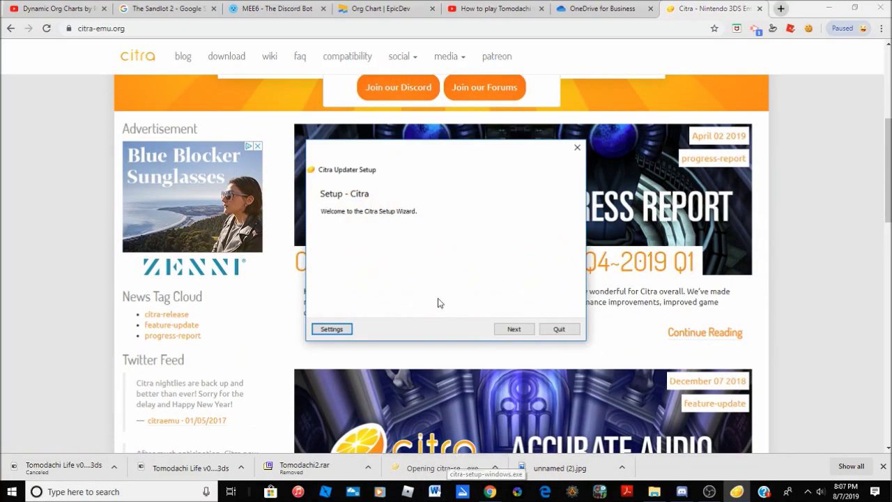
{"action": "left_click", "coordinate": [514, 331]}
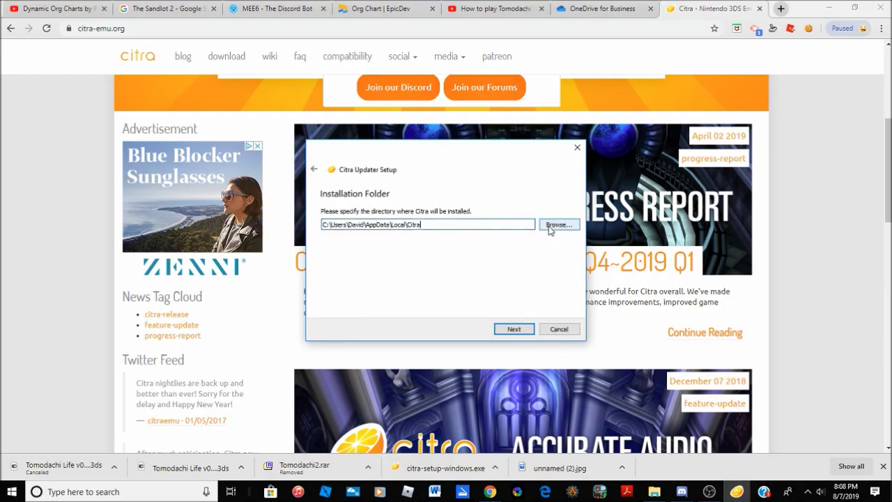
{"action": "left_click", "coordinate": [554, 332]}
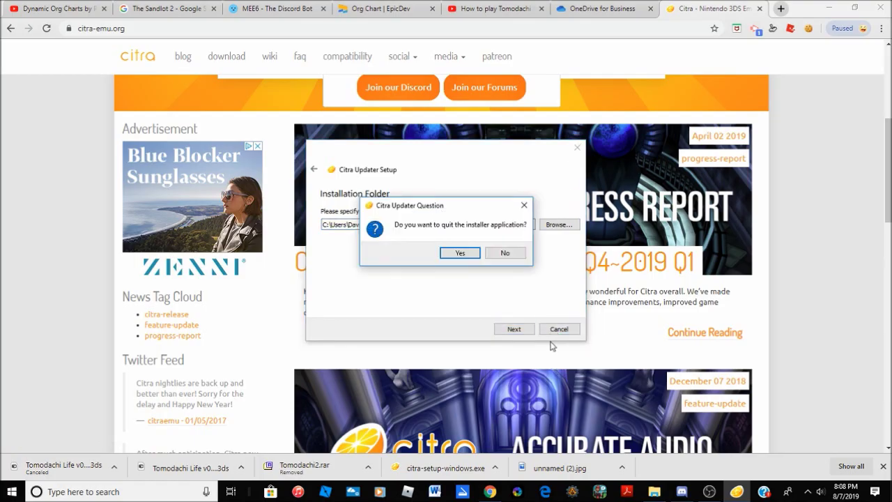
{"action": "left_click", "coordinate": [464, 255]}
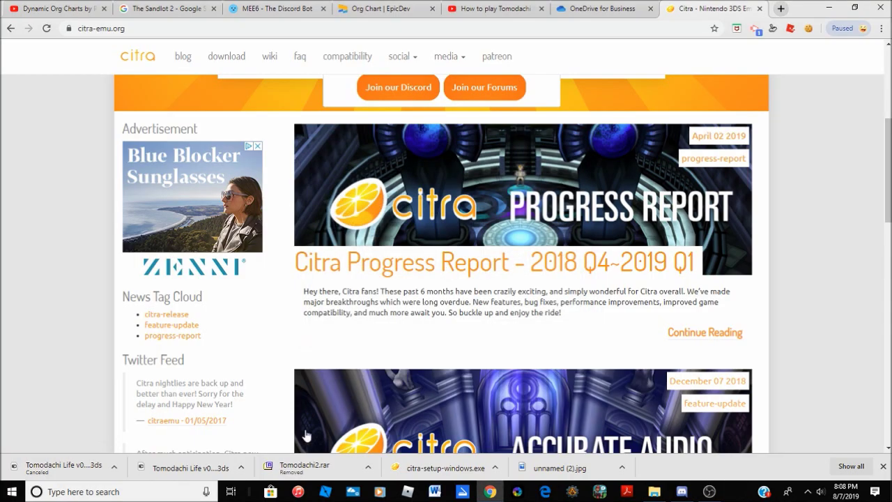
{"action": "left_click", "coordinate": [168, 498]}
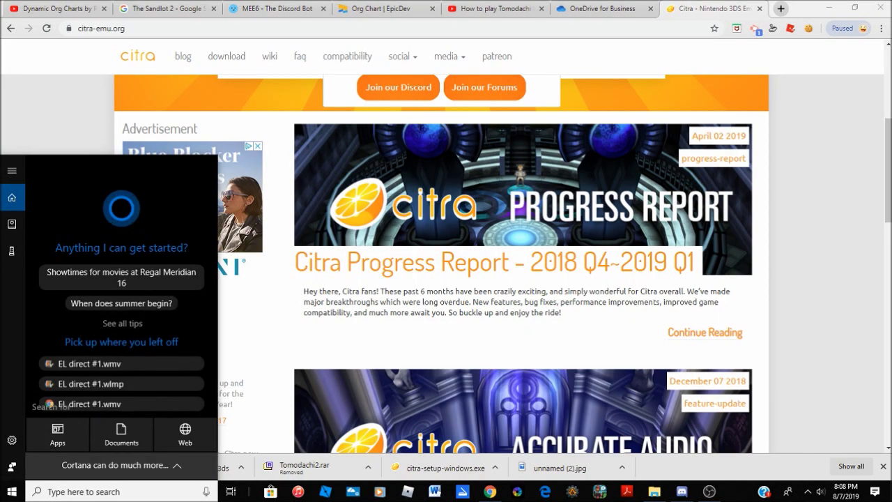
Search Windows for 'Citra' and launch the Citra Canary best match
{"action": "type", "text": "Citra"}
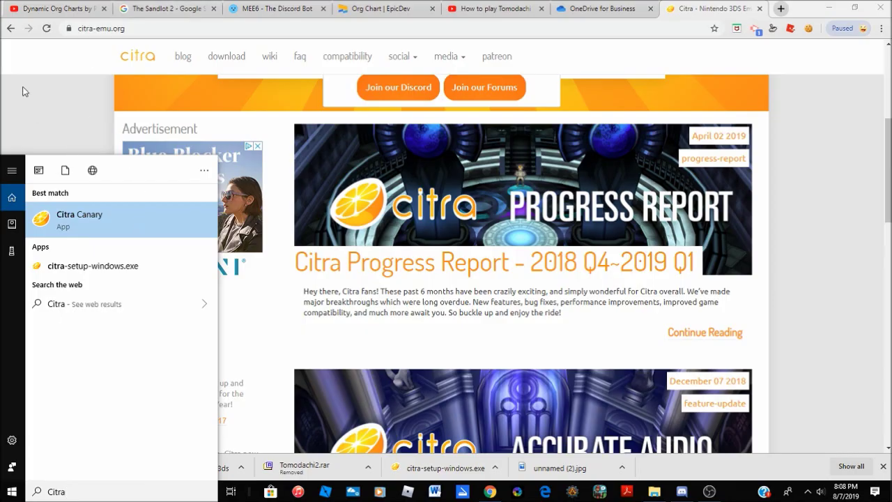
{"action": "key", "text": "Return"}
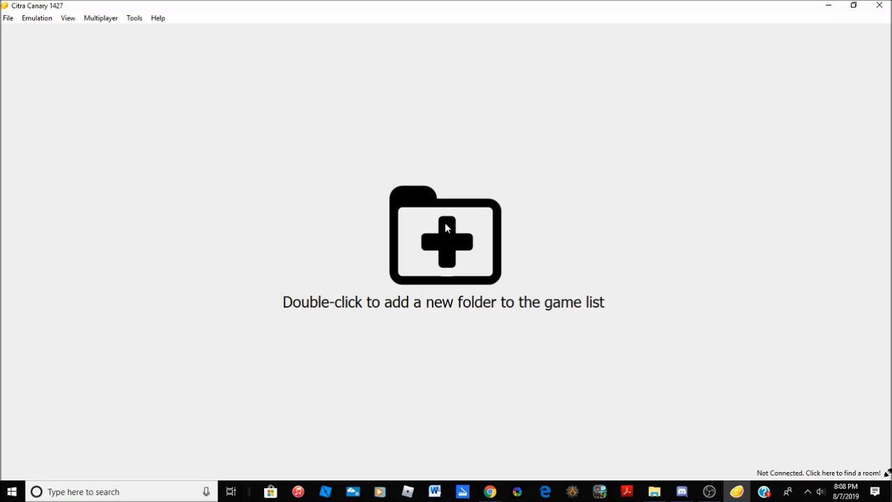
Close Citra Canary and the citra-emu.org tab, returning to the YouTube tutorial page
{"action": "left_click", "coordinate": [872, 6]}
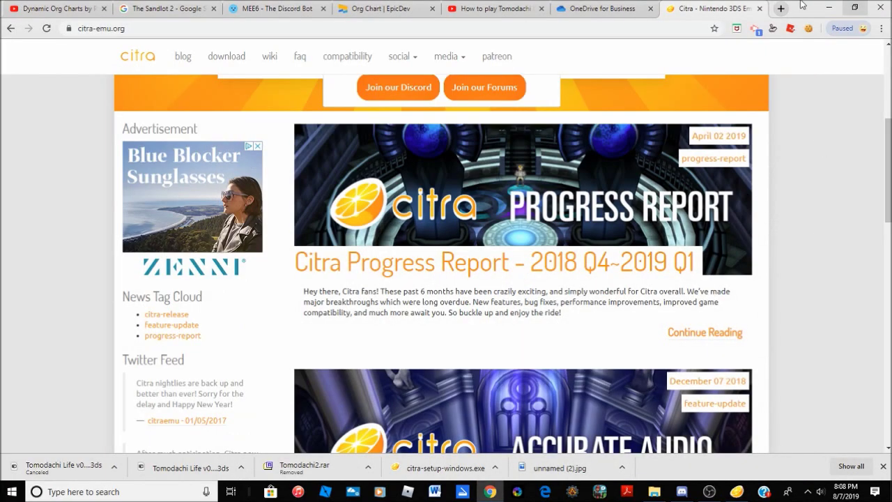
{"action": "left_click", "coordinate": [761, 9]}
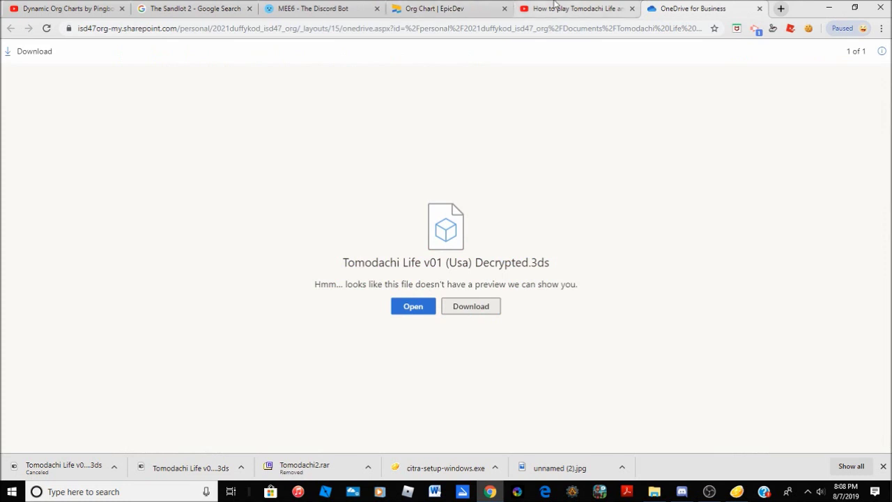
{"action": "left_click", "coordinate": [526, 6]}
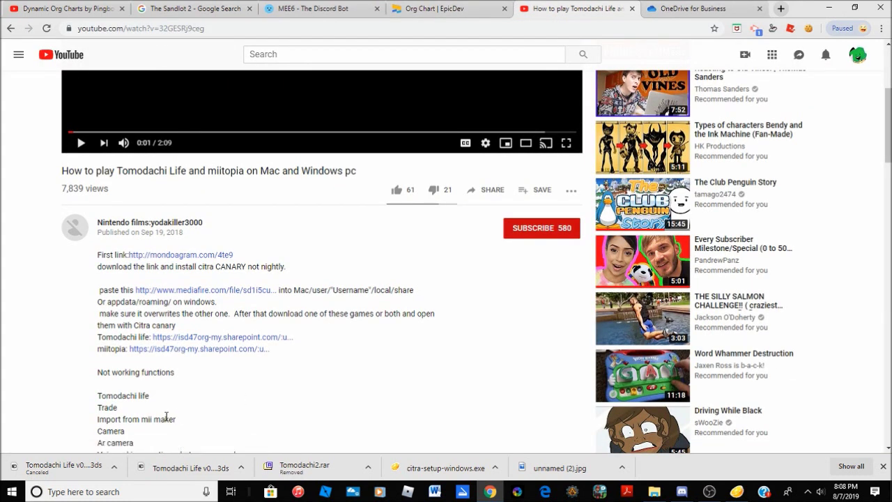
{"action": "scroll", "coordinate": [166, 417], "scroll_direction": "down", "scroll_amount": 3}
{"action": "scroll", "coordinate": [162, 427], "scroll_direction": "up", "scroll_amount": 3}
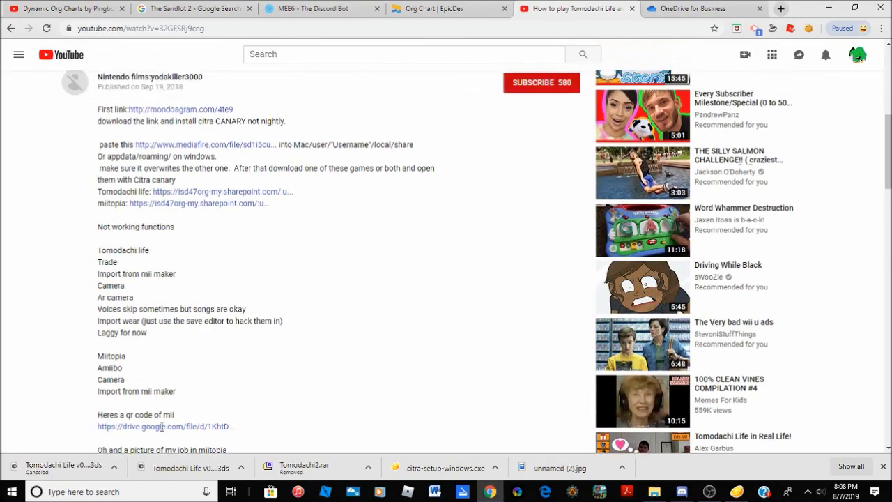
{"action": "scroll", "coordinate": [2, 237], "scroll_direction": "up", "scroll_amount": 1}
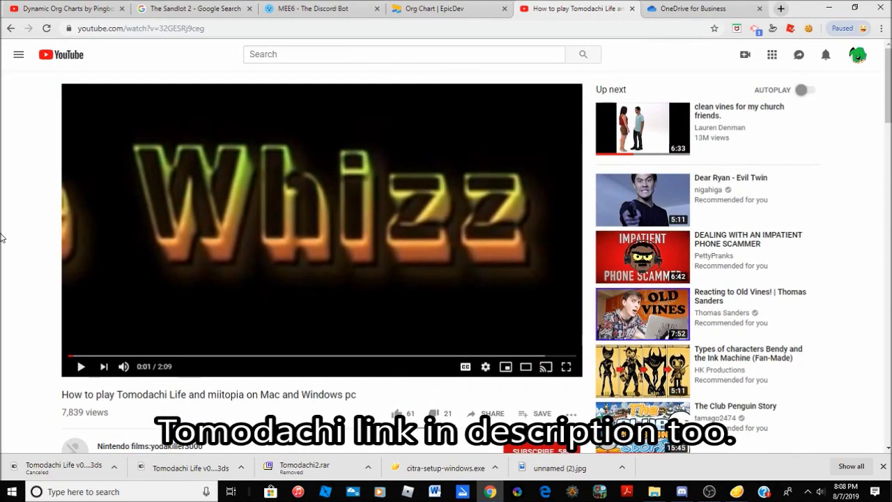
Load Tomodachi Life v01 (Usa) Decrypted from Downloads via Citra's File > Load File
{"action": "mouse_move", "coordinate": [742, 492]}
{"action": "left_click", "coordinate": [742, 491]}
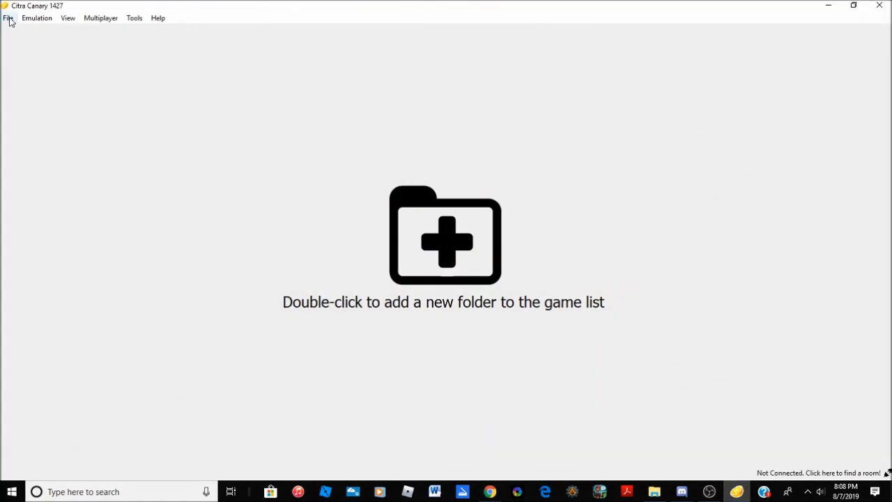
{"action": "left_click", "coordinate": [9, 19]}
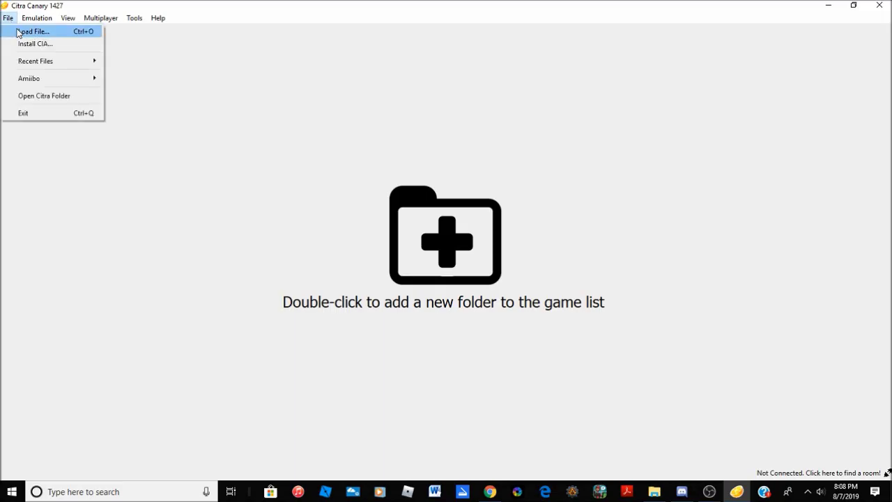
{"action": "left_click", "coordinate": [92, 44]}
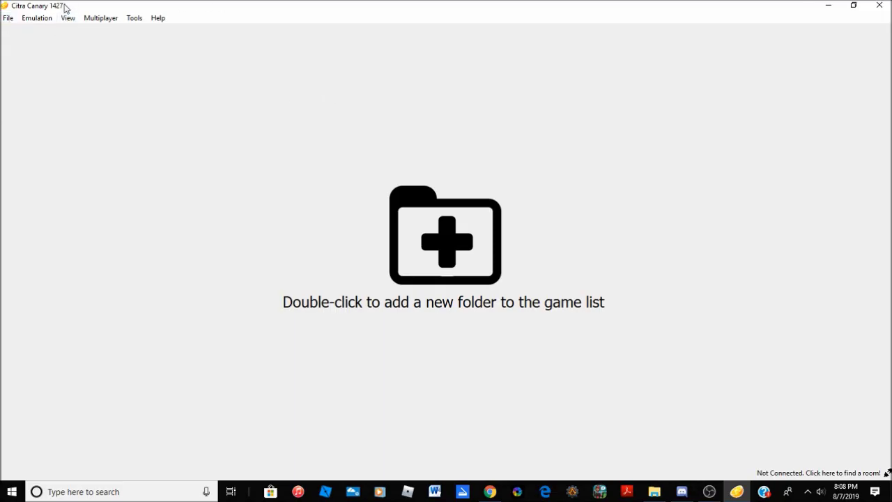
{"action": "left_click", "coordinate": [13, 21]}
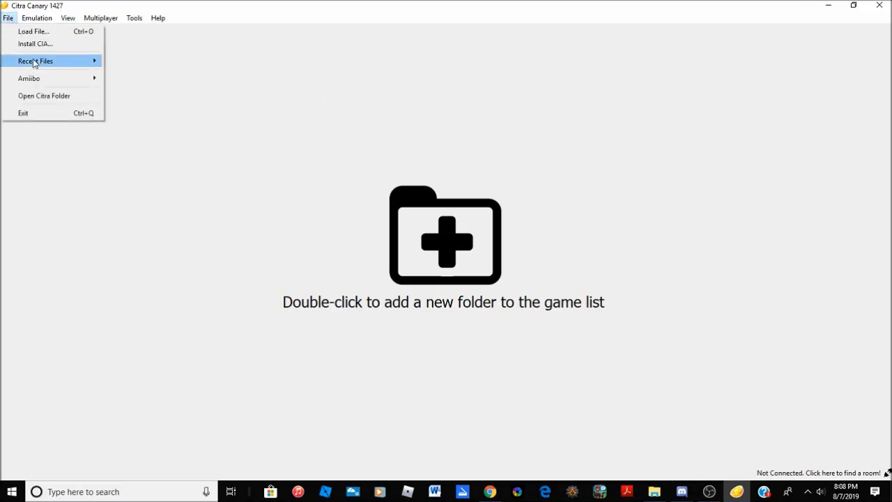
{"action": "left_click", "coordinate": [33, 30]}
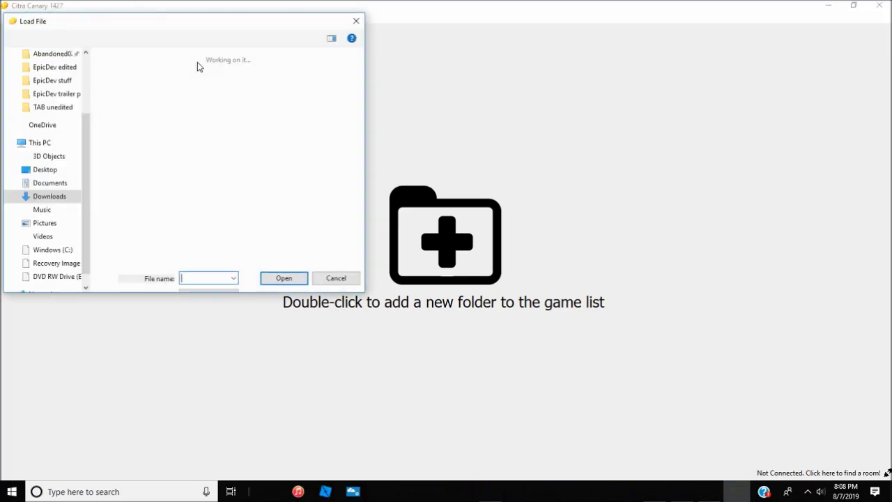
{"action": "scroll", "coordinate": [177, 122], "scroll_direction": "down", "scroll_amount": 5}
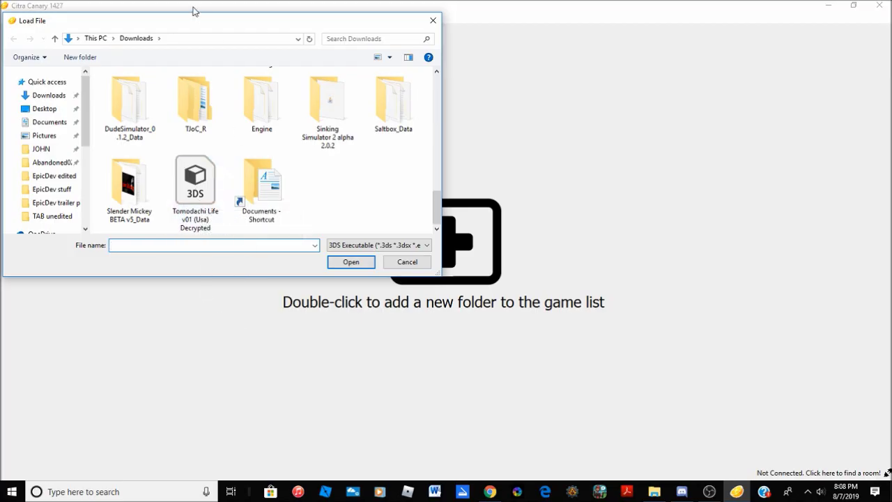
{"action": "left_click", "coordinate": [192, 212]}
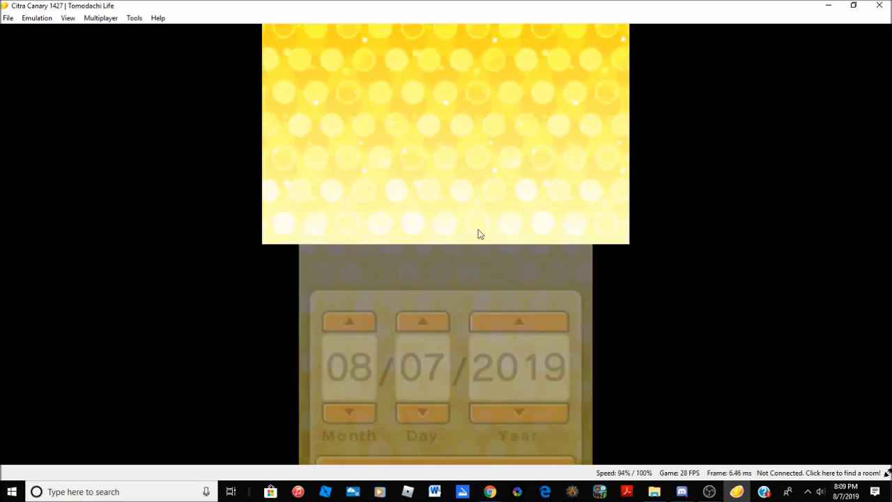
Confirm the game clock date 08/07/2019 and time 08:09 p.m
{"action": "left_click", "coordinate": [452, 438]}
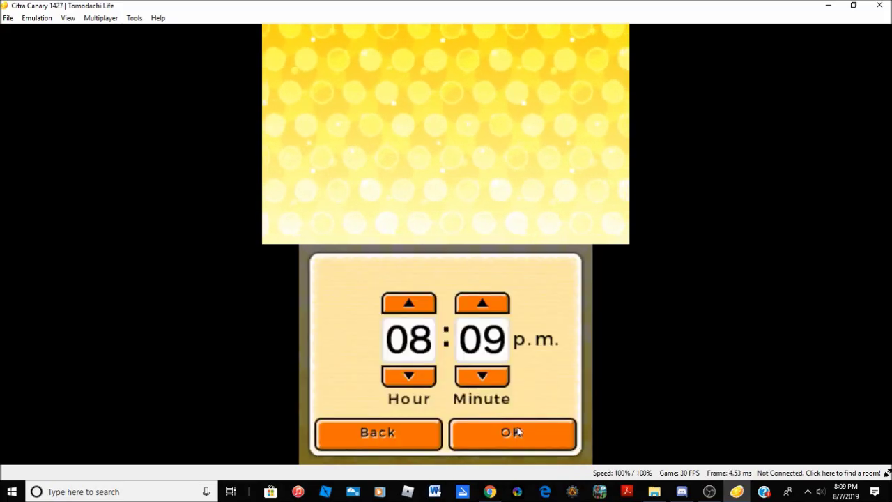
{"action": "left_click", "coordinate": [518, 432]}
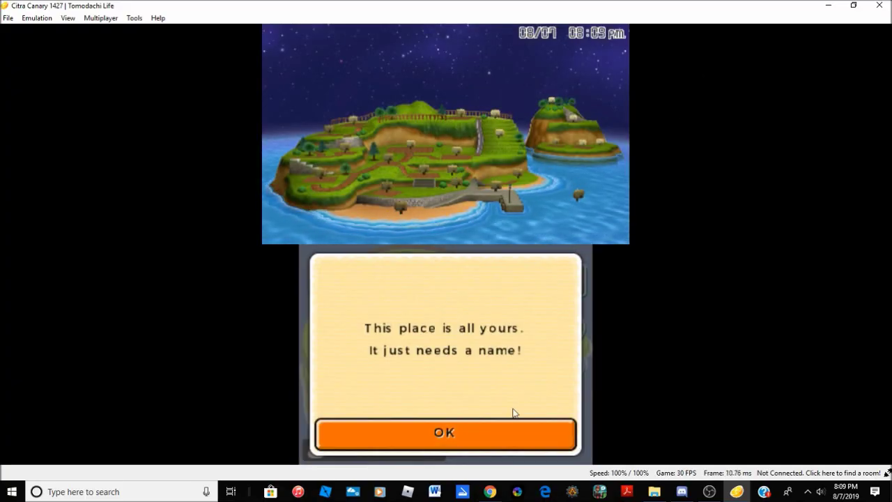
Name the island Adobe and confirm it, then minimize and restore the Citra window
{"action": "left_click", "coordinate": [497, 428]}
{"action": "type", "text": "Adob"}
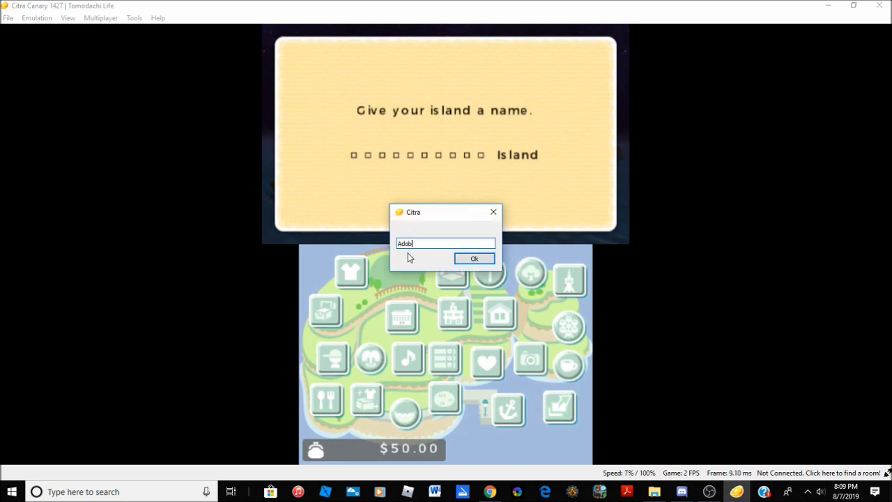
{"action": "type", "text": "e"}
{"action": "key", "text": "Return"}
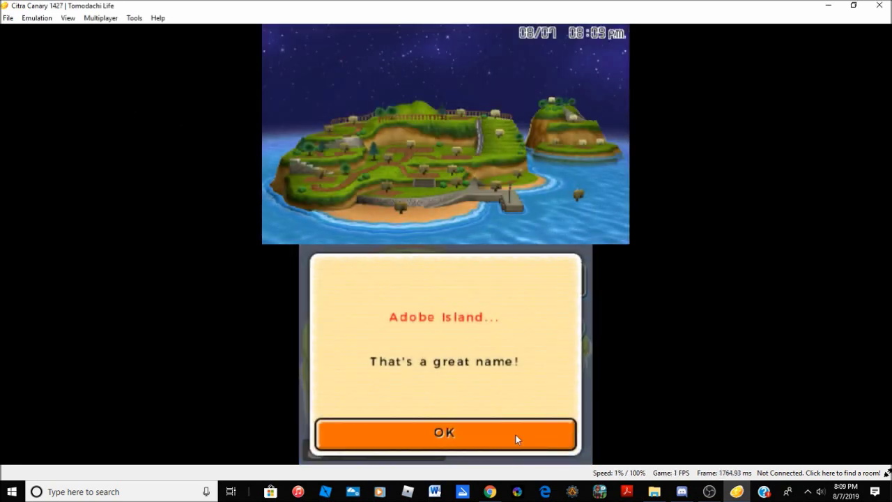
{"action": "left_click", "coordinate": [509, 433]}
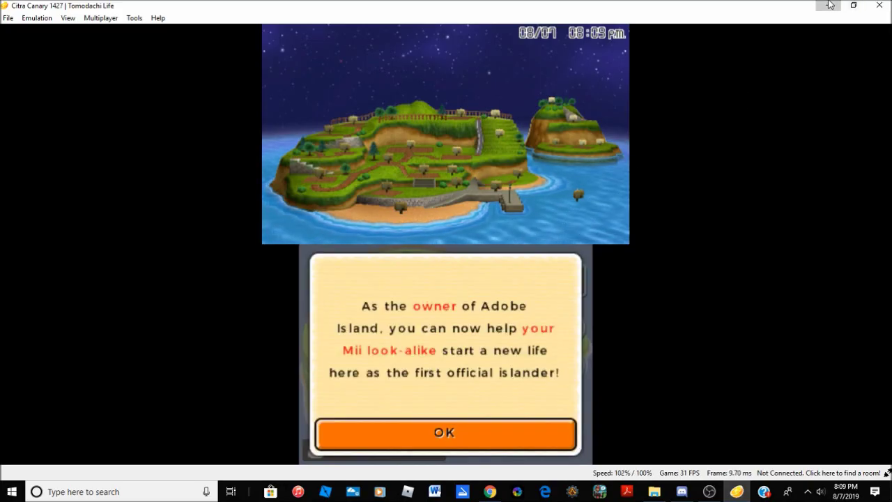
{"action": "left_click", "coordinate": [829, 6]}
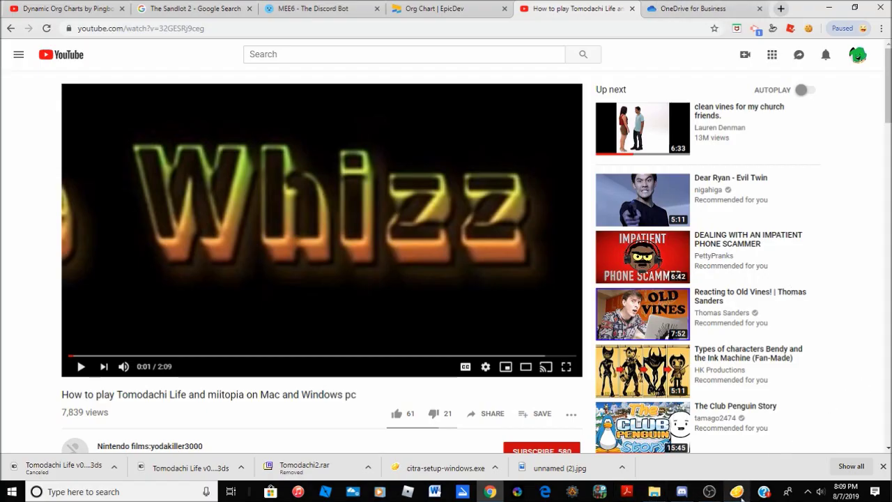
{"action": "left_click", "coordinate": [739, 494]}
Dismiss the island owner messages to reach 'How will you create this Mii?', then minimise Citra
{"action": "left_click", "coordinate": [482, 429]}
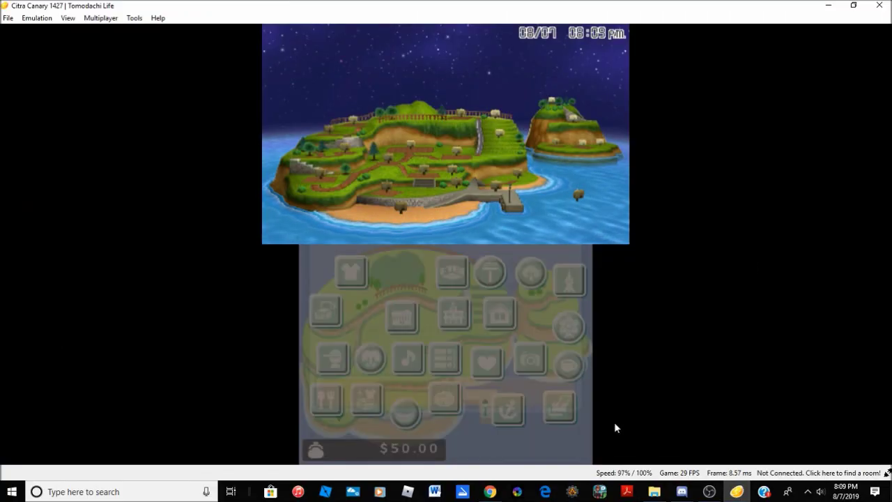
{"action": "left_click", "coordinate": [490, 424]}
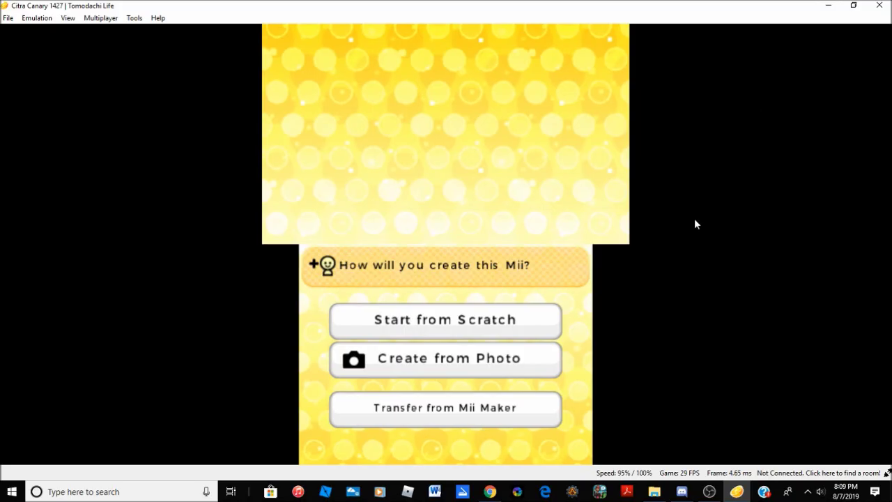
{"action": "left_click", "coordinate": [828, 6]}
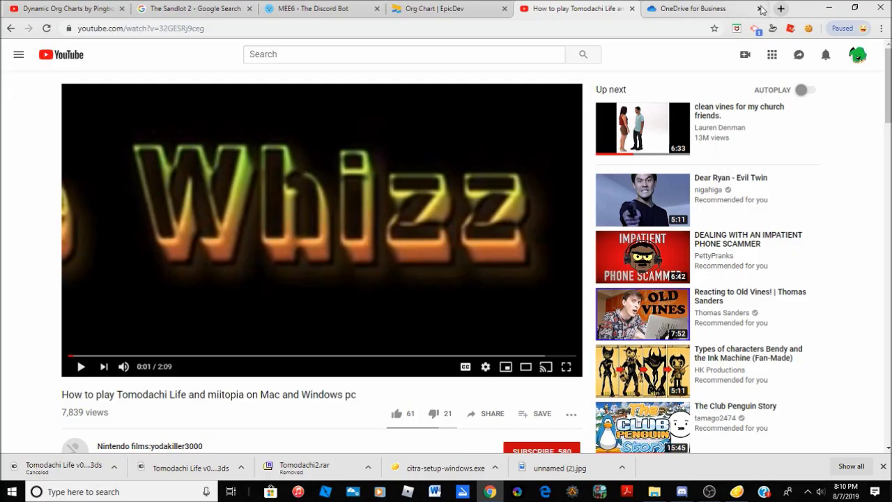
Close the OneDrive for Business tab, leaving the Tomodachi Life tutorial open
{"action": "left_click", "coordinate": [760, 9]}
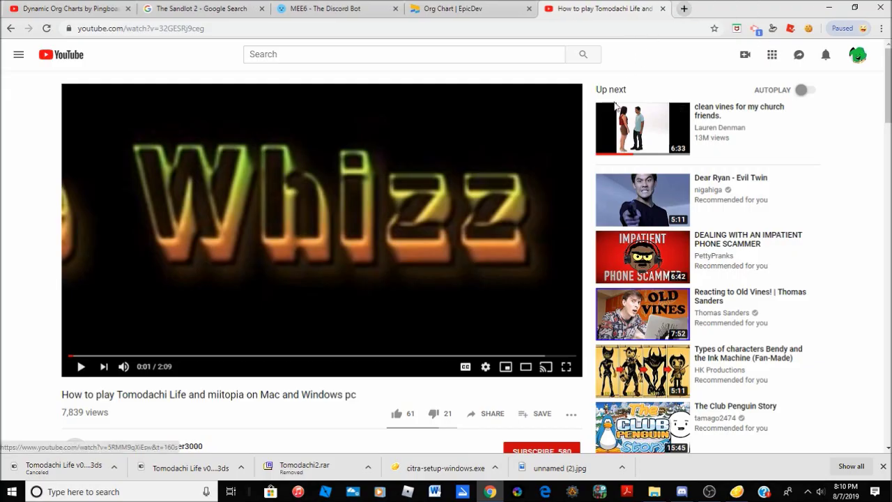